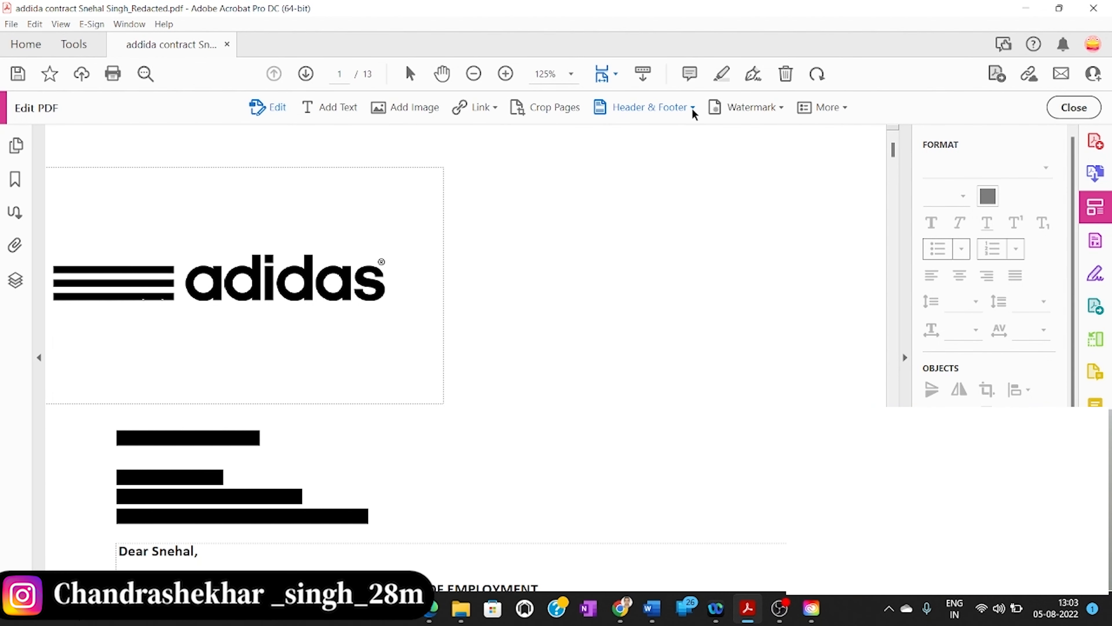
# Show the Header & Footer options for the Adidas contract in Edit PDF
pyautogui.click(691, 108)
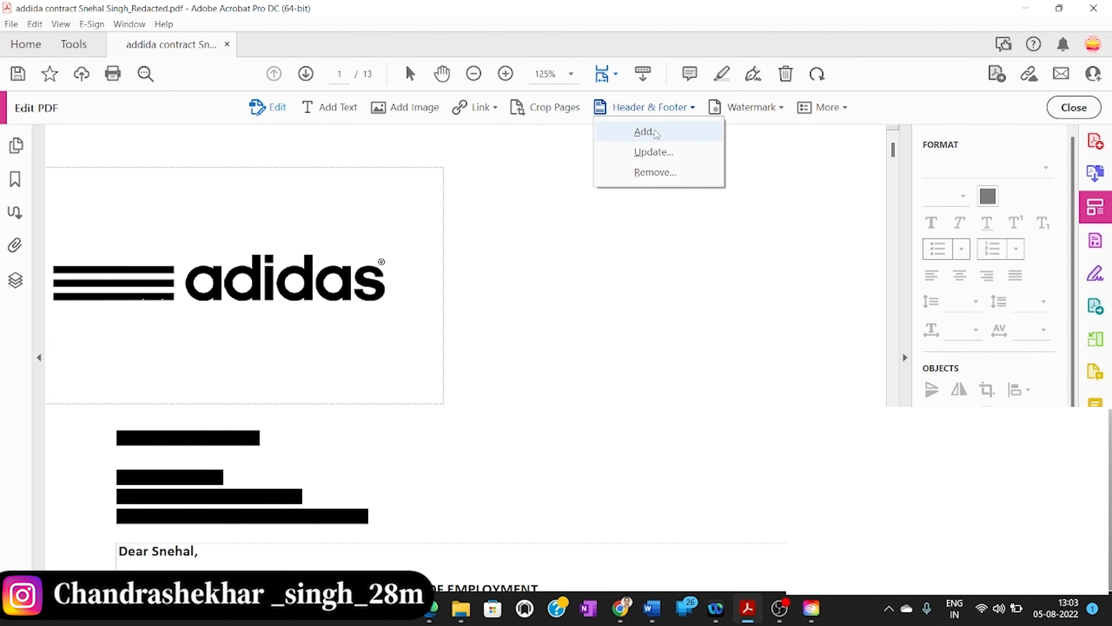
# Choose Add... to start a new header in the Add Header and Footer dialog
pyautogui.click(655, 132)
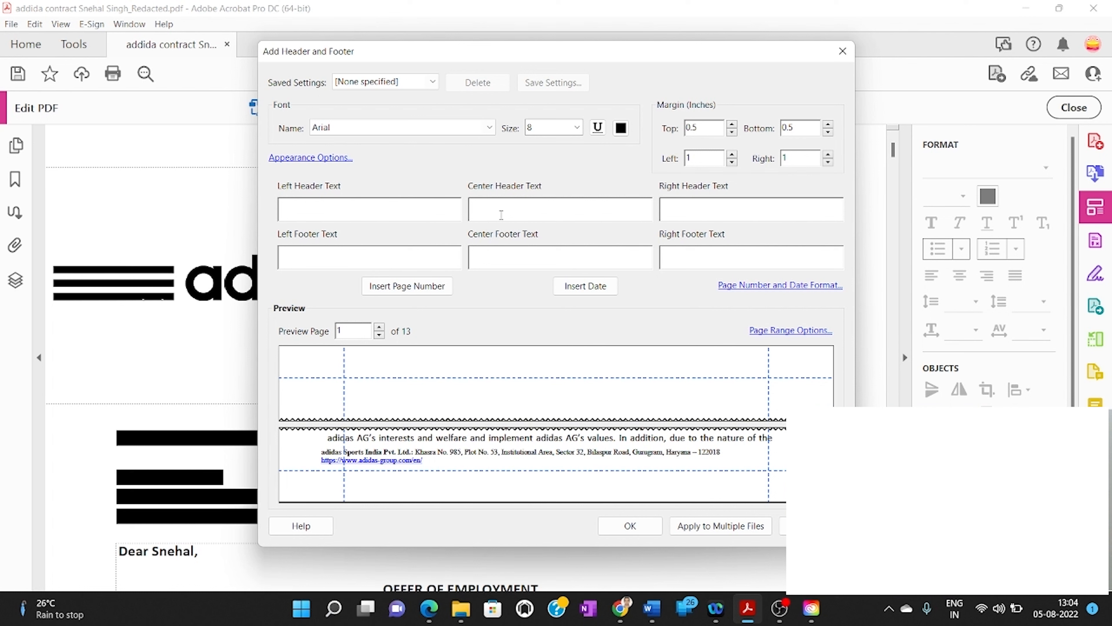
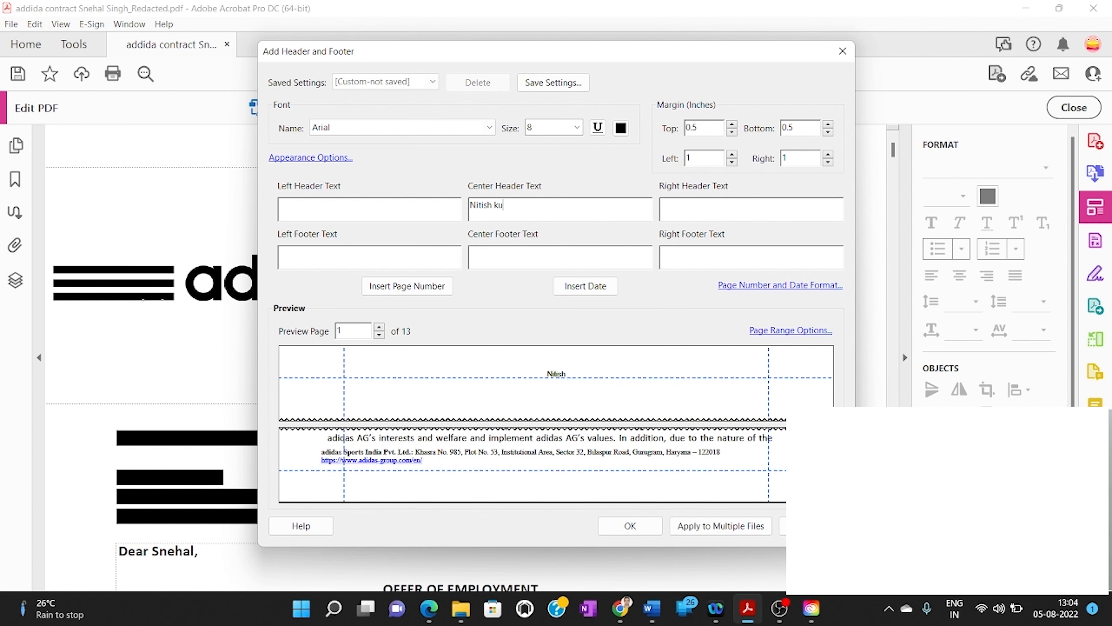
# Enter the person's name as centre header text at size 12
pyautogui.click(576, 132)
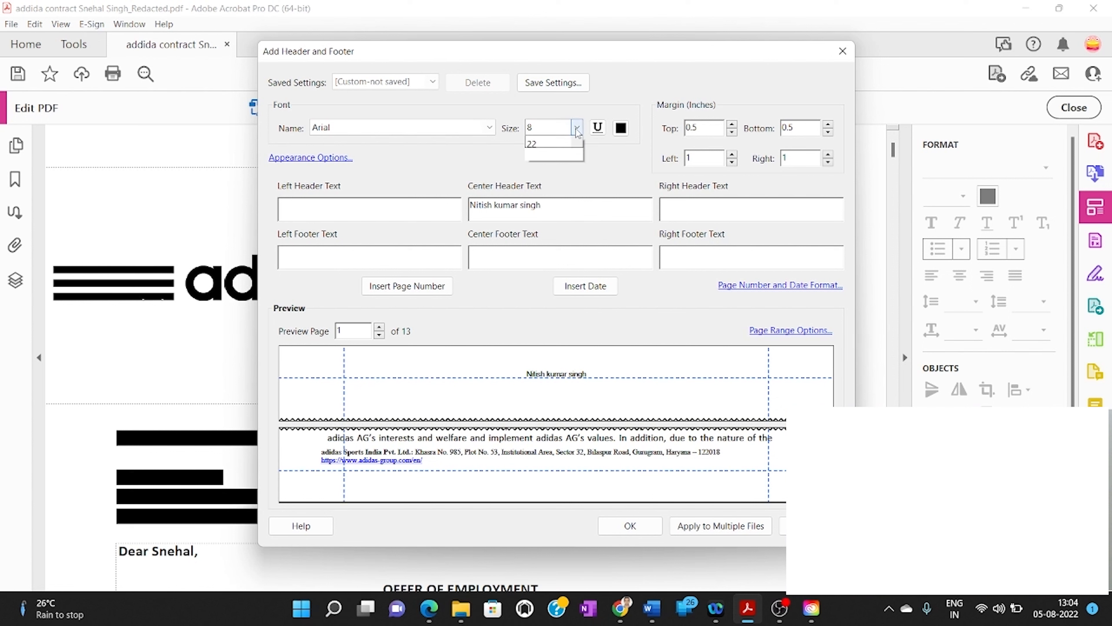
pyautogui.click(558, 195)
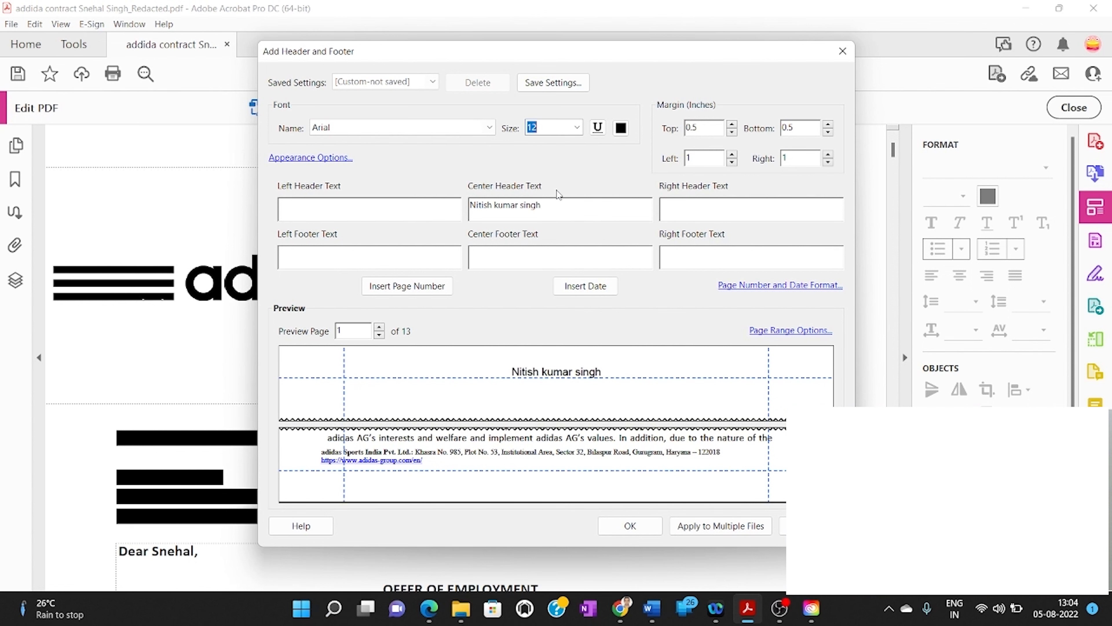
pyautogui.moveTo(565, 208); pyautogui.dragTo(503, 207)
pyautogui.click(568, 209)
# Make the centre header red, underlined Arial Bold
pyautogui.click(621, 127)
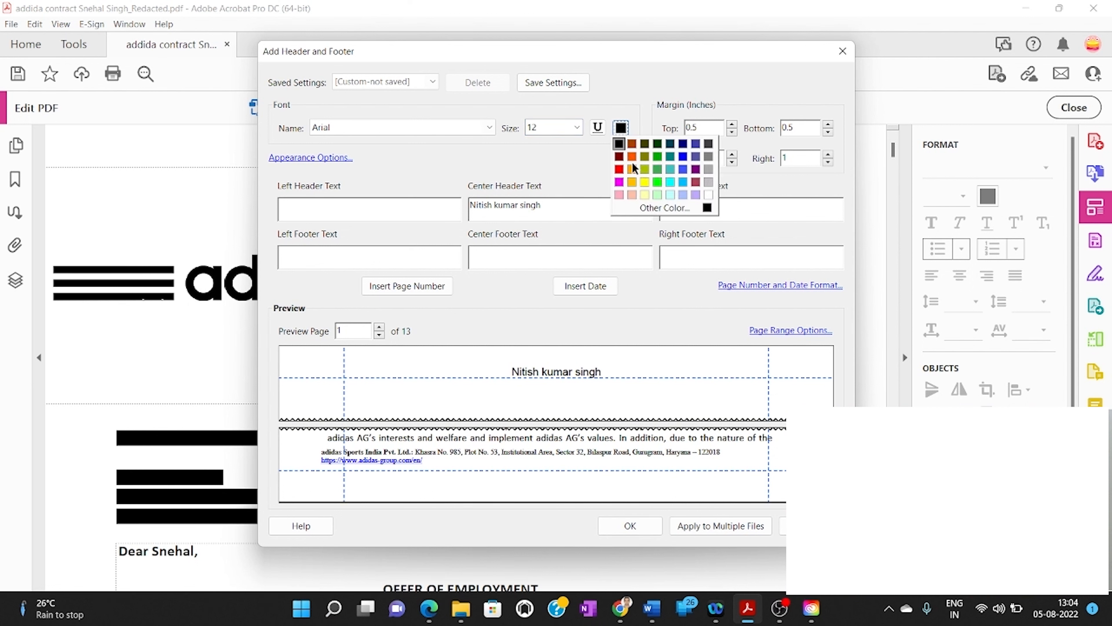
pyautogui.click(618, 170)
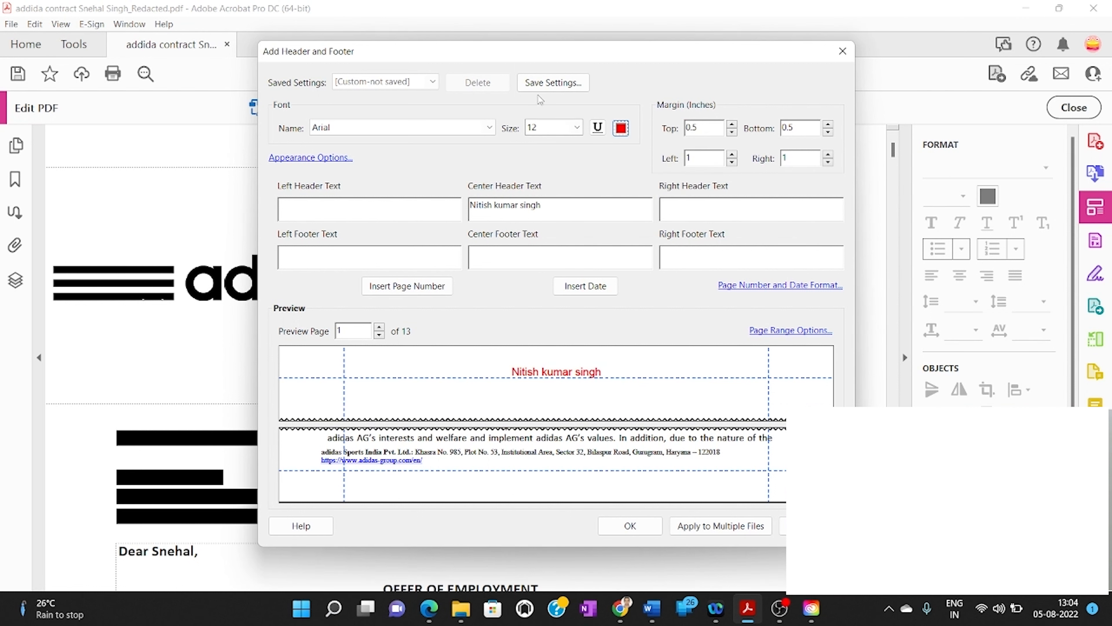
pyautogui.click(490, 127)
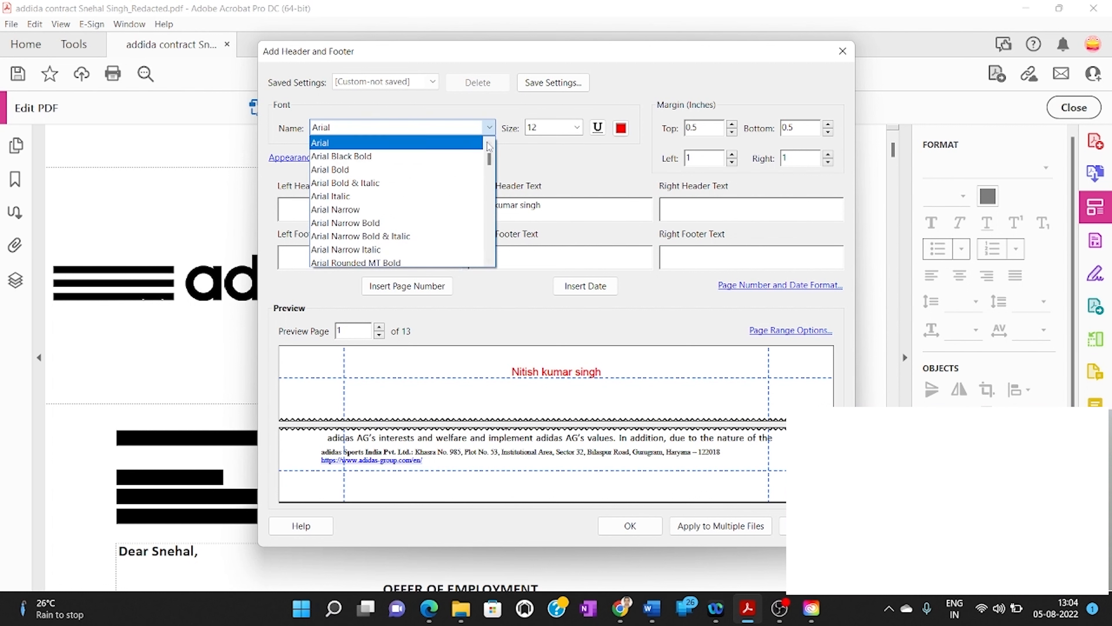
pyautogui.click(460, 174)
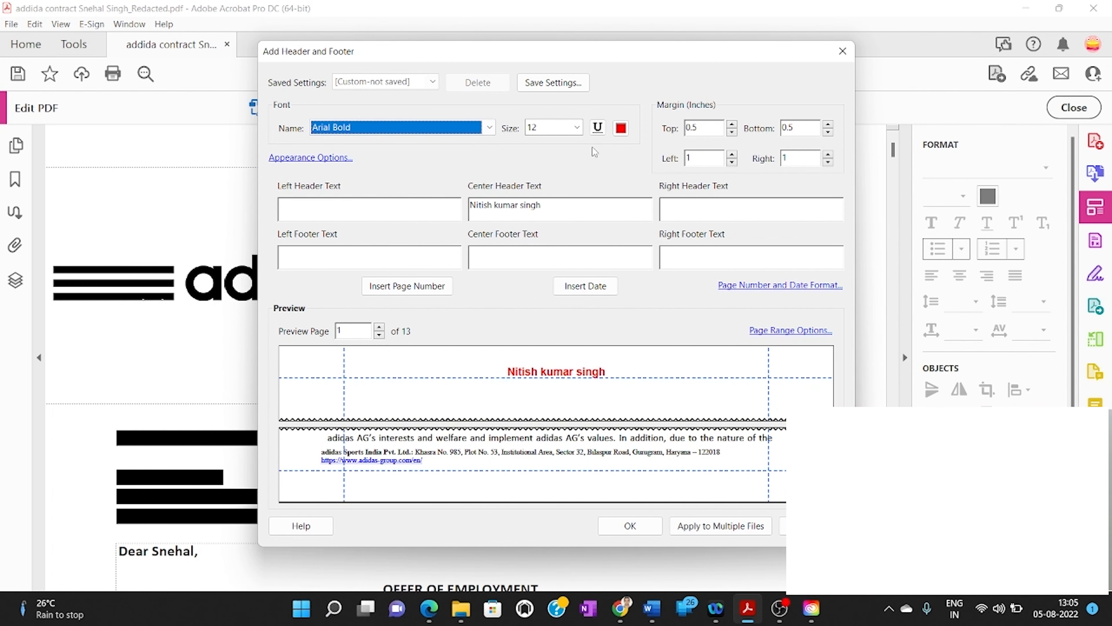
pyautogui.click(598, 129)
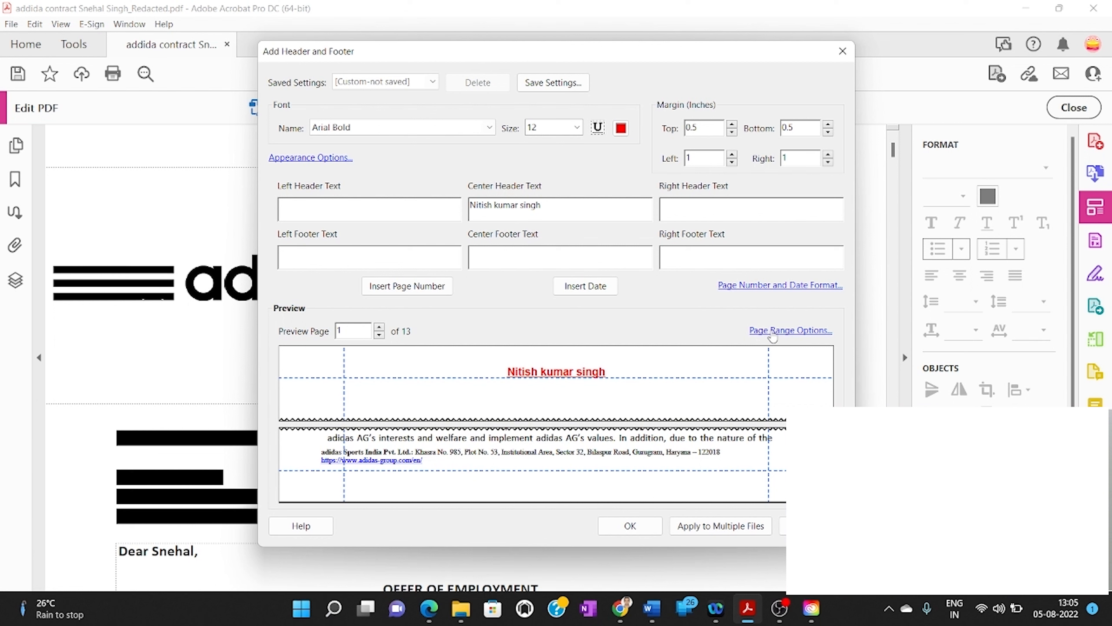
# Keep All Pages but restrict the header to the Even pages only subset
pyautogui.click(773, 333)
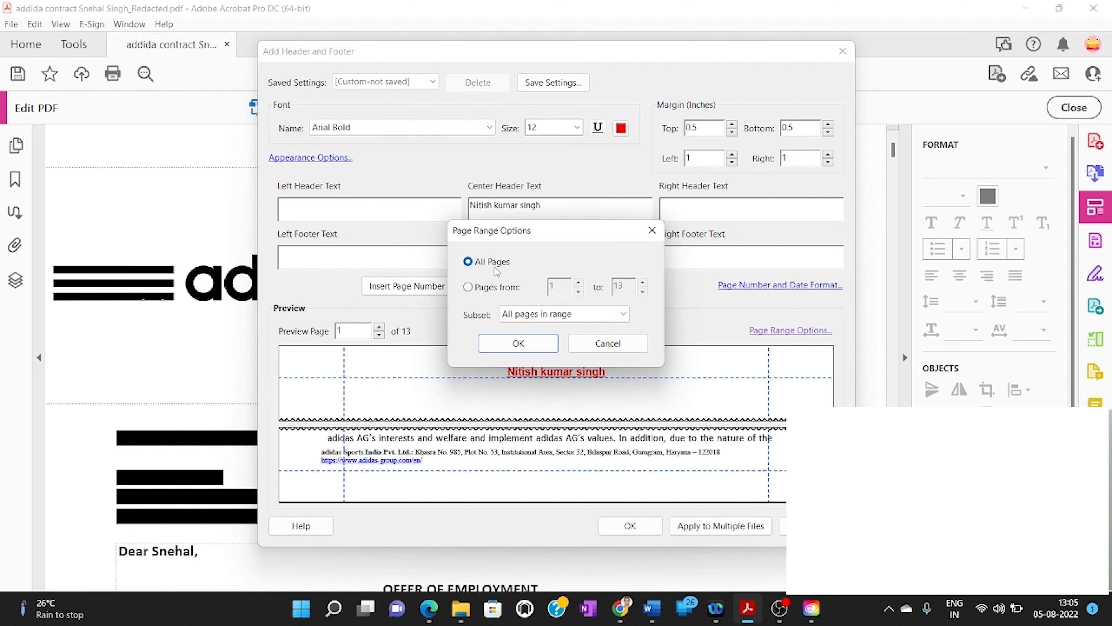
pyautogui.click(469, 288)
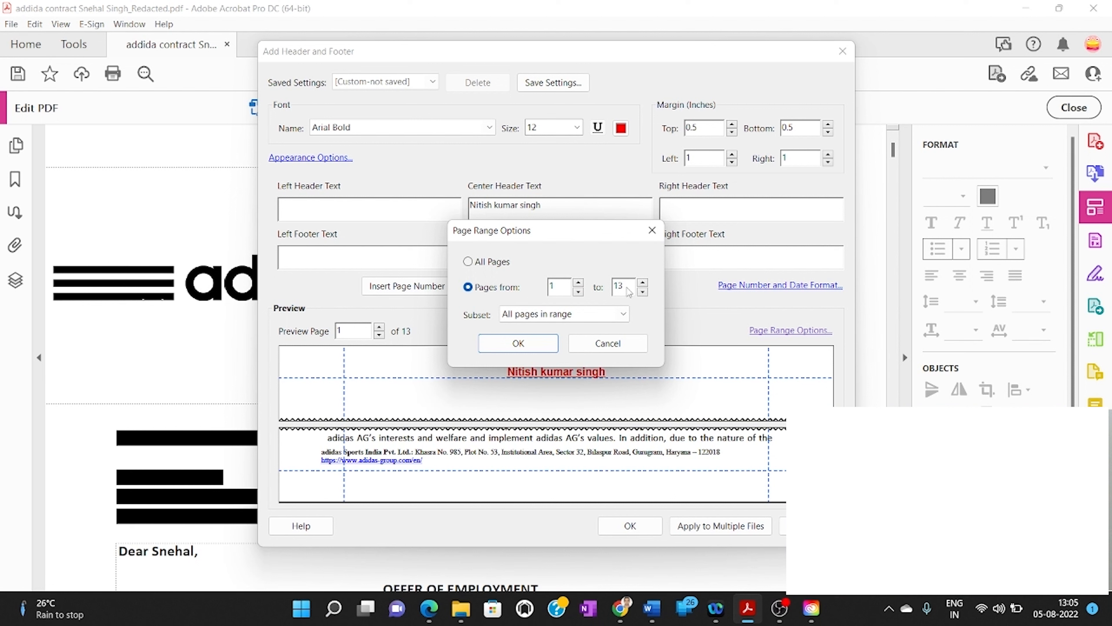
pyautogui.click(467, 262)
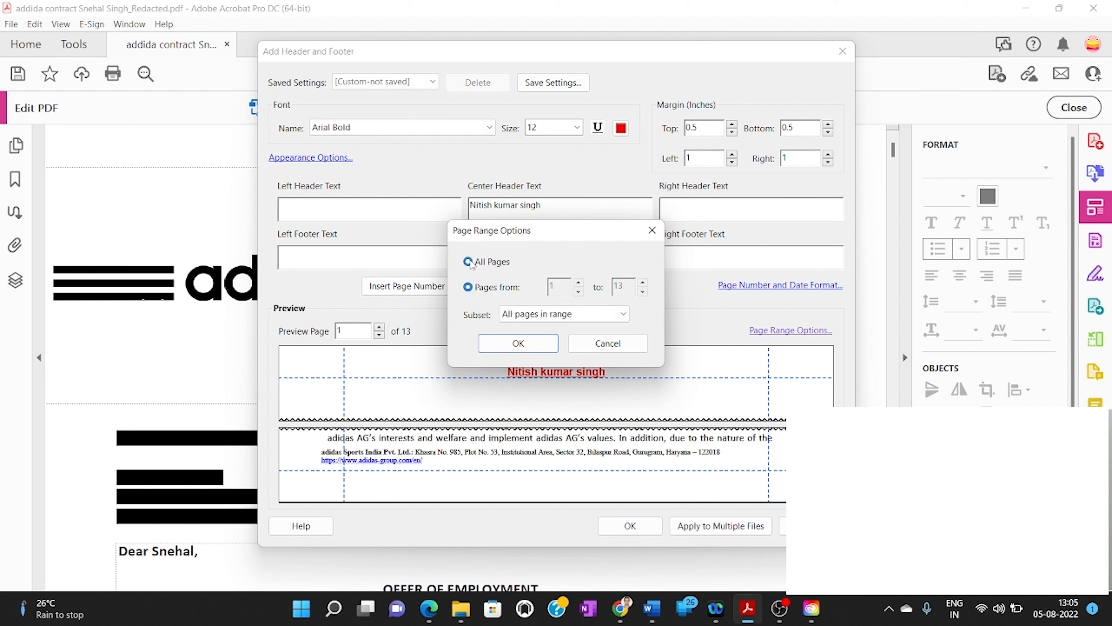
pyautogui.click(616, 316)
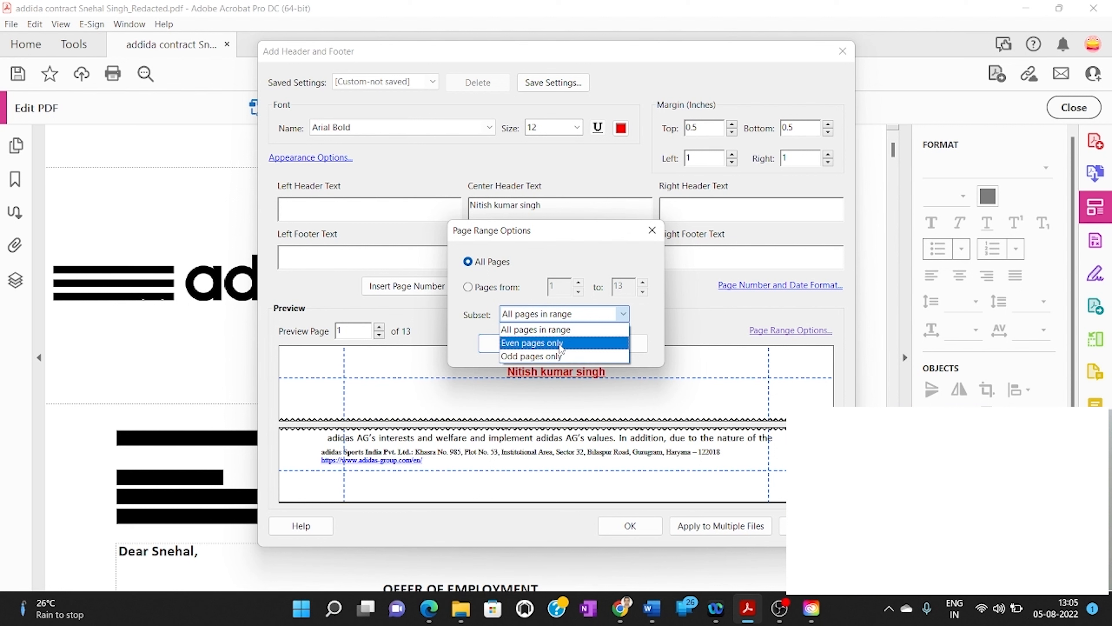
pyautogui.click(560, 343)
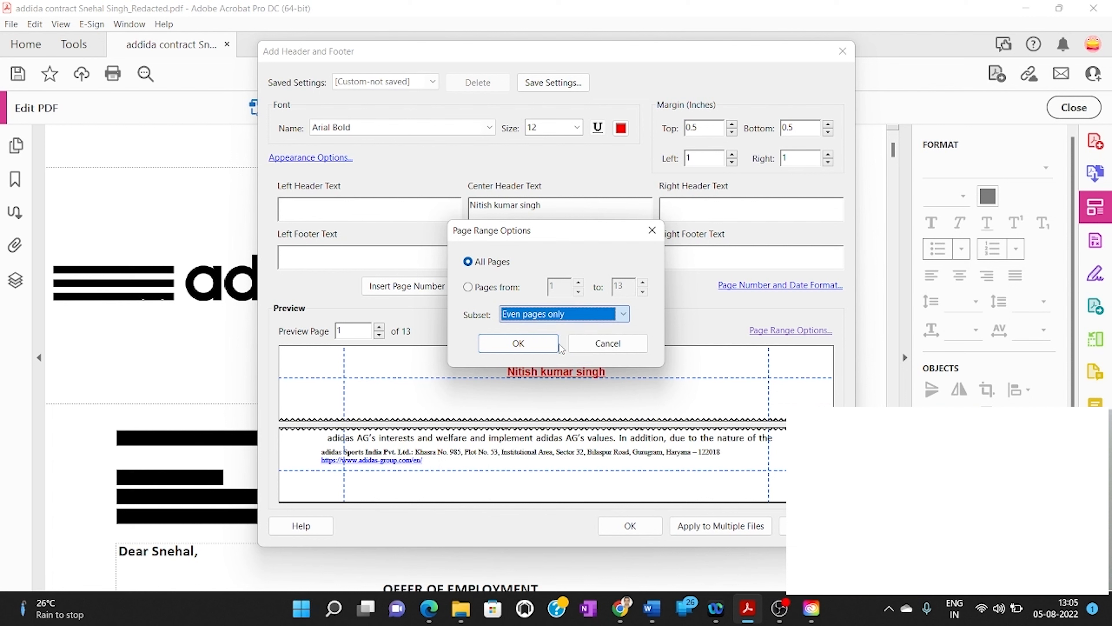
pyautogui.click(540, 345)
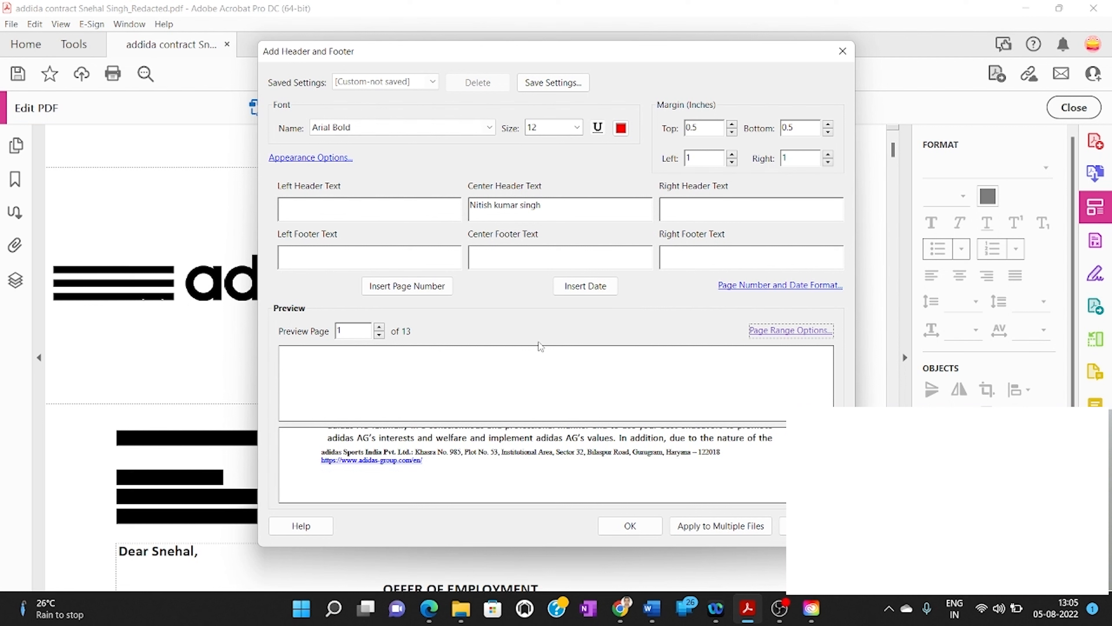
# Save the current header settings as a reusable preset named after the person
pyautogui.click(543, 84)
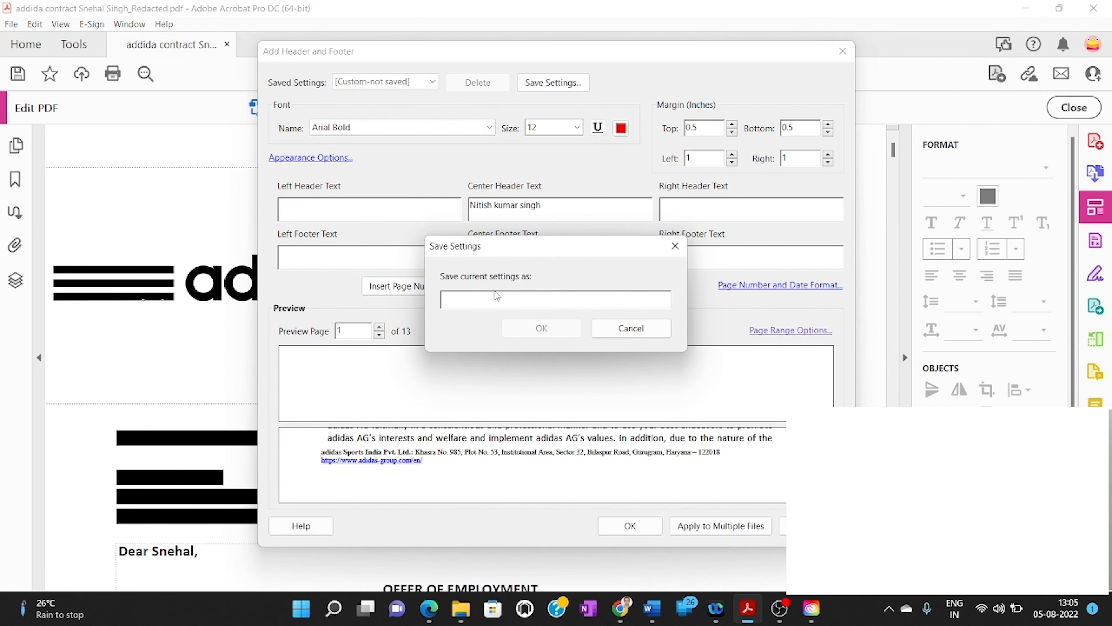
pyautogui.write('nitish header')
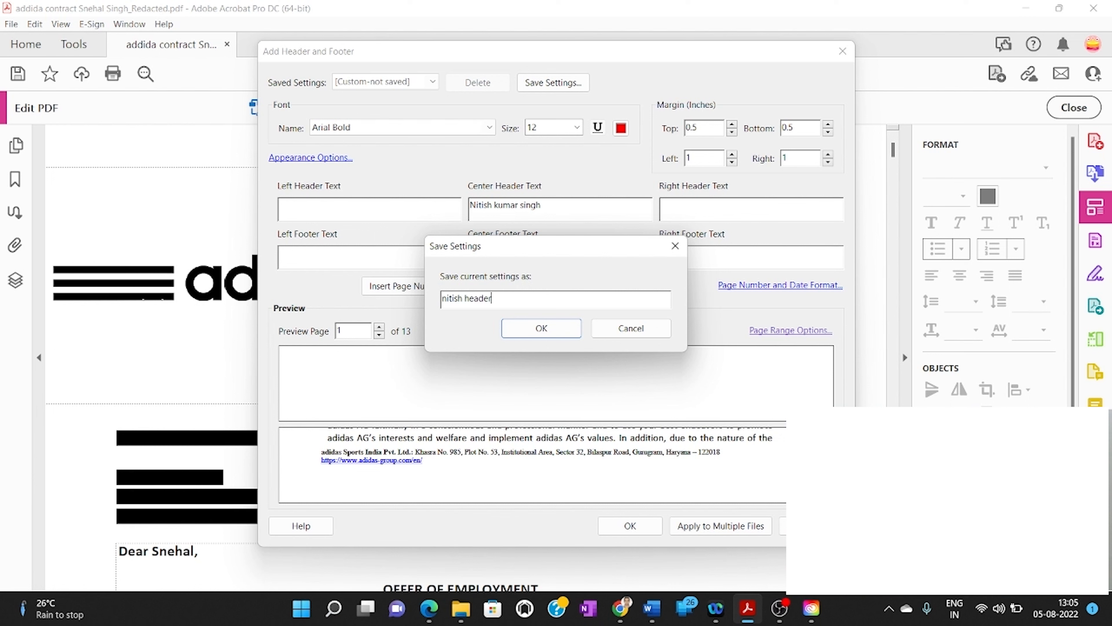
pyautogui.click(541, 328)
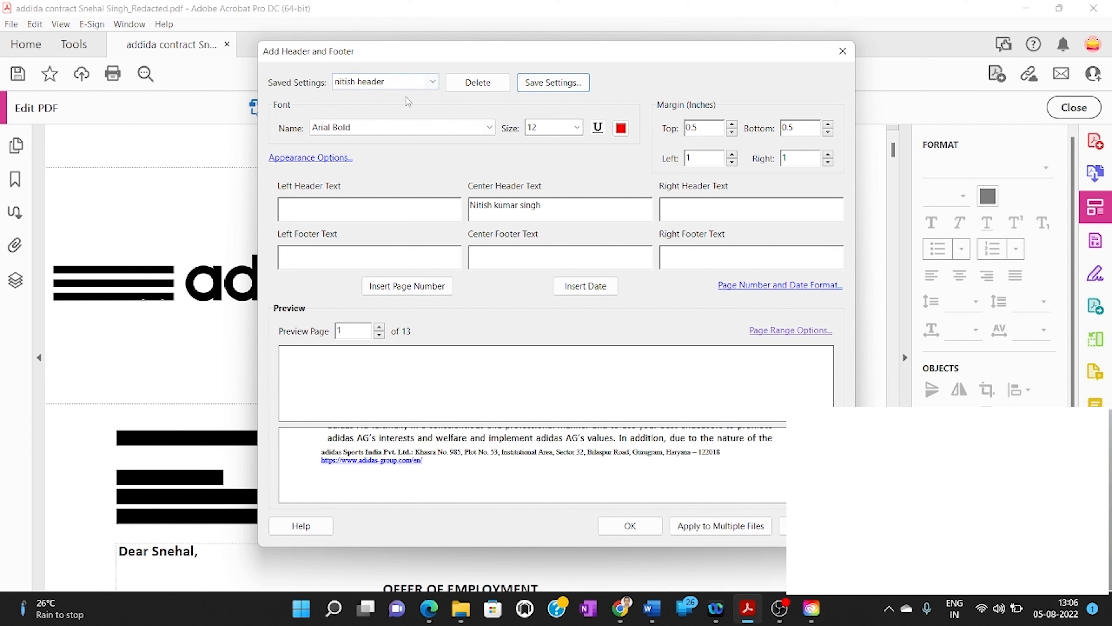
pyautogui.click(379, 335)
# Preview pages 2 and 4 to check the red header, then accept the settings
pyautogui.click(356, 338)
pyautogui.write('2')
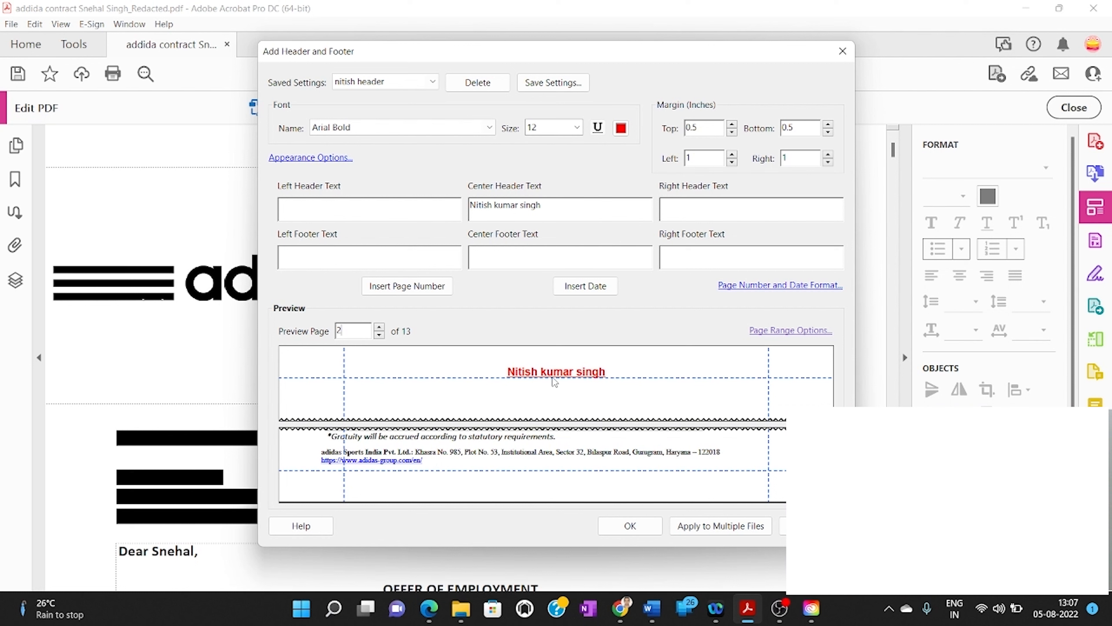
pyautogui.write('4')
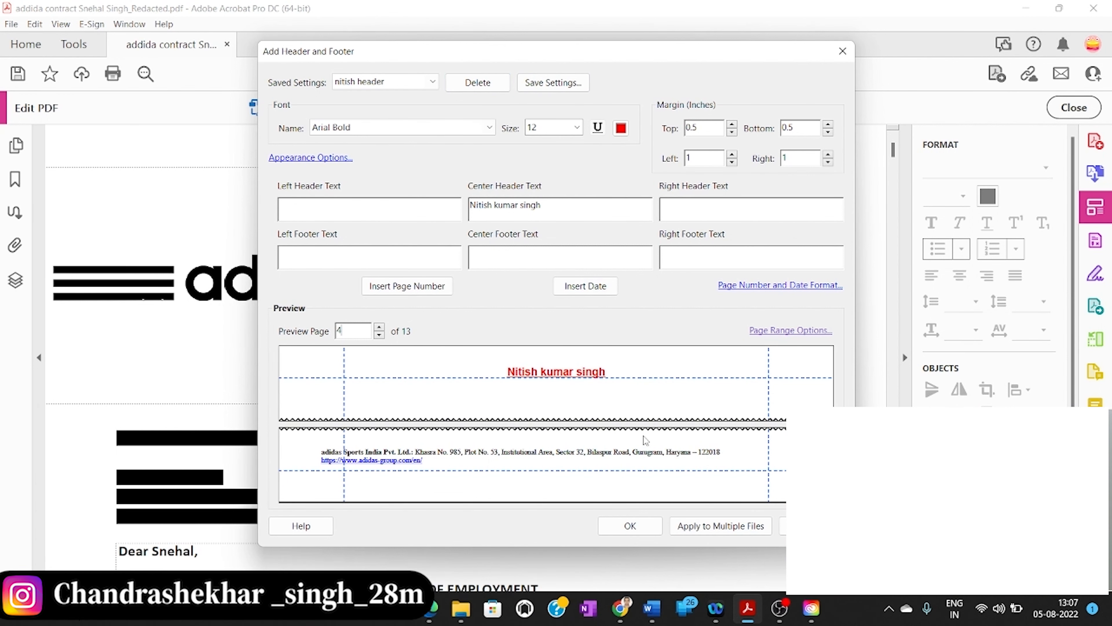
pyautogui.click(642, 523)
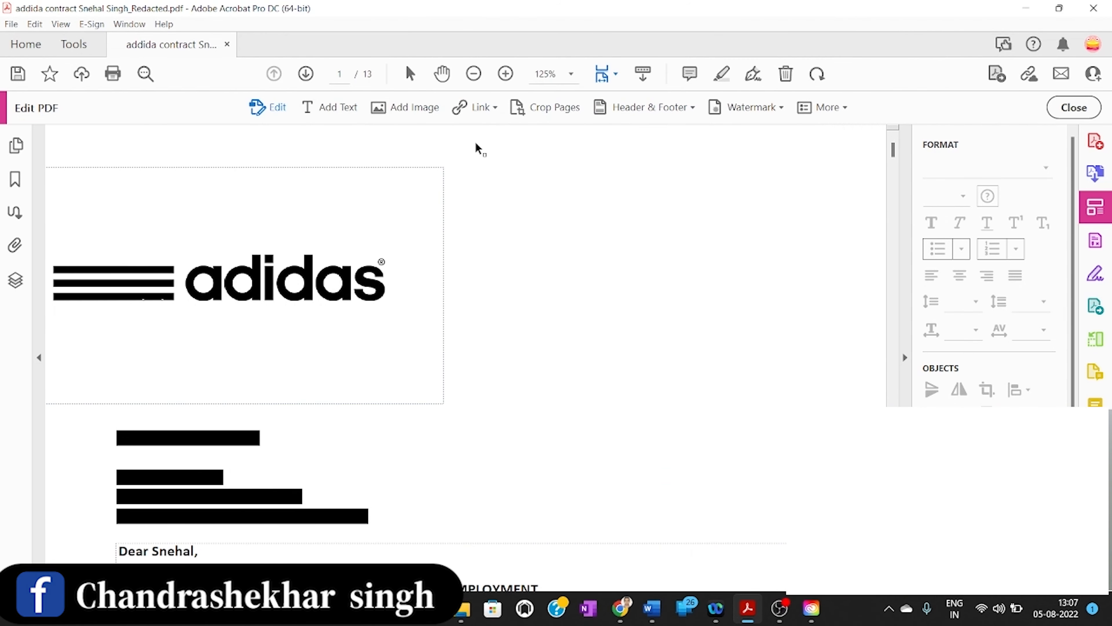
# Scroll through pages 1 to 4 to confirm the header shows only on even pages
pyautogui.scroll(-15, 475, 144)
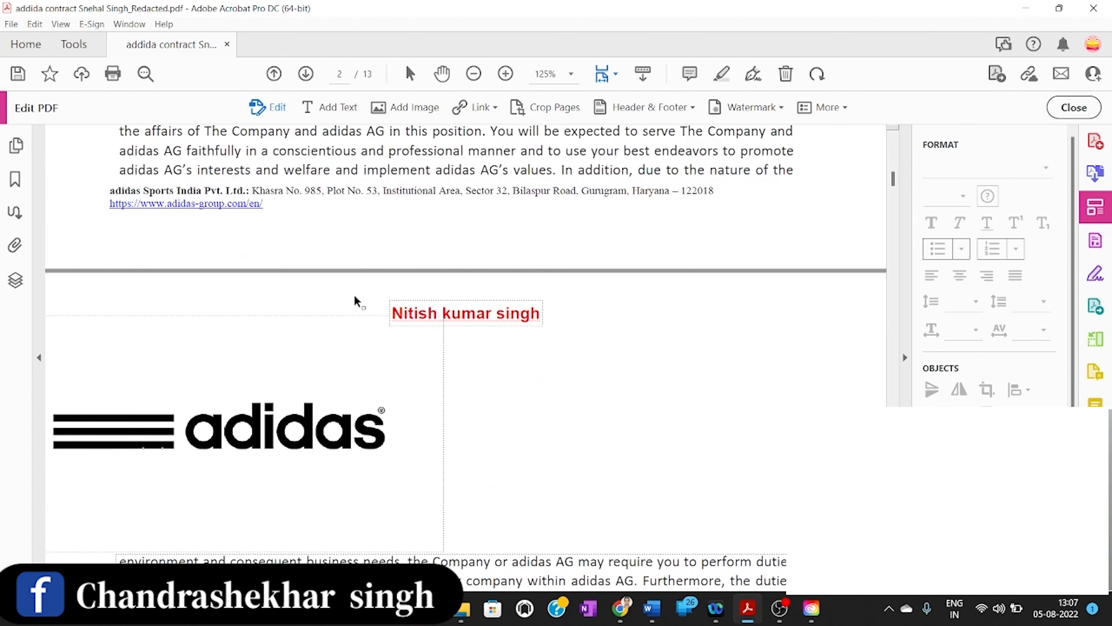
pyautogui.scroll(-10, 521, 309)
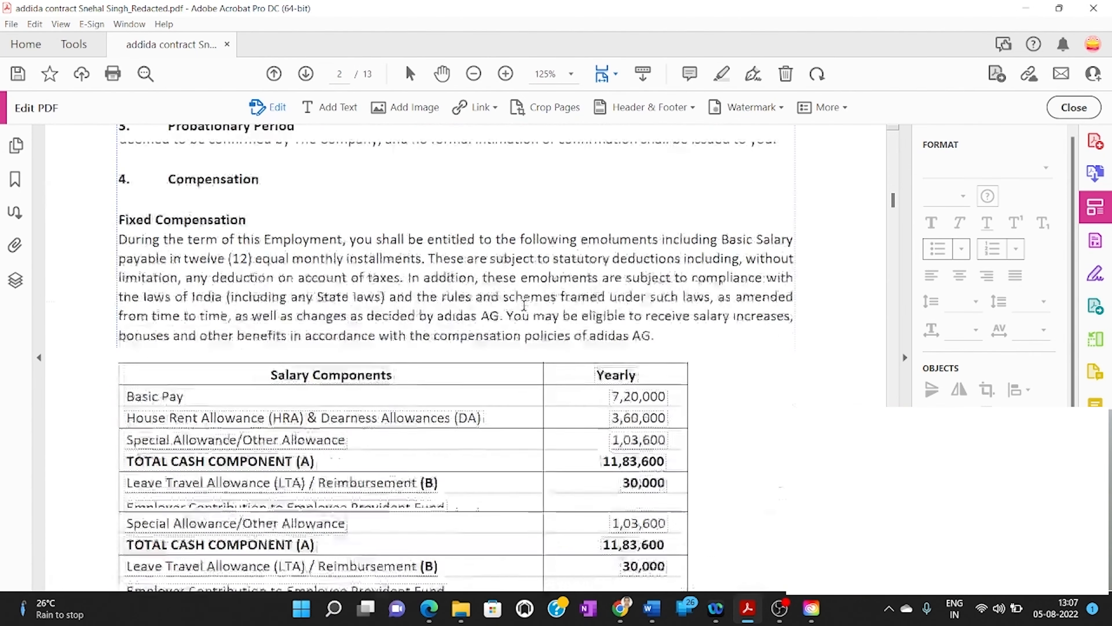
pyautogui.scroll(-12, 524, 307)
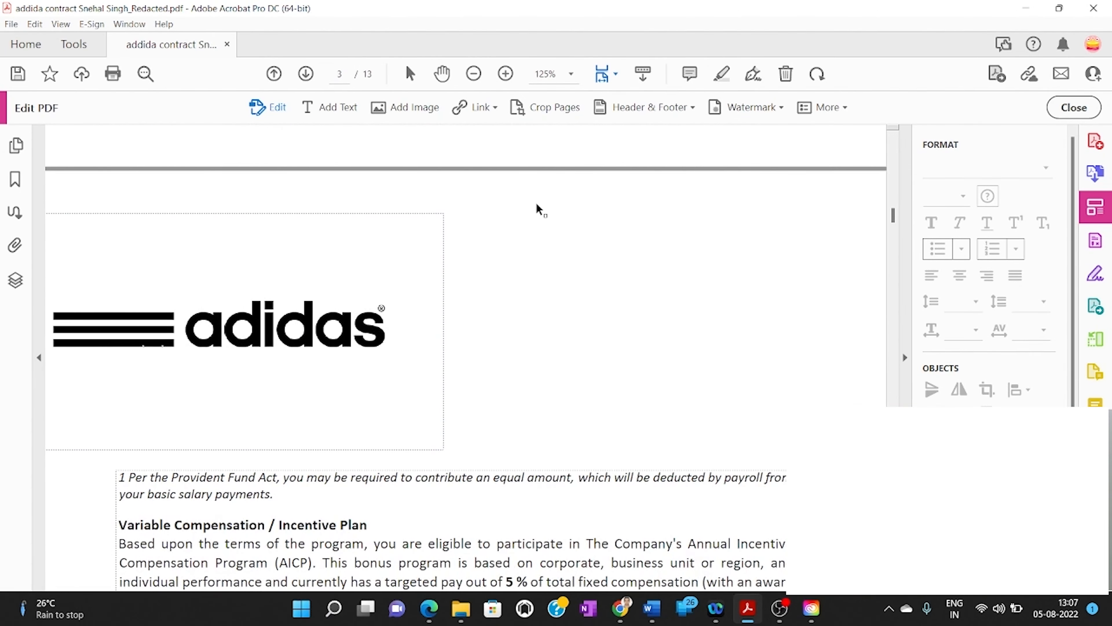
pyautogui.scroll(-12, 538, 209)
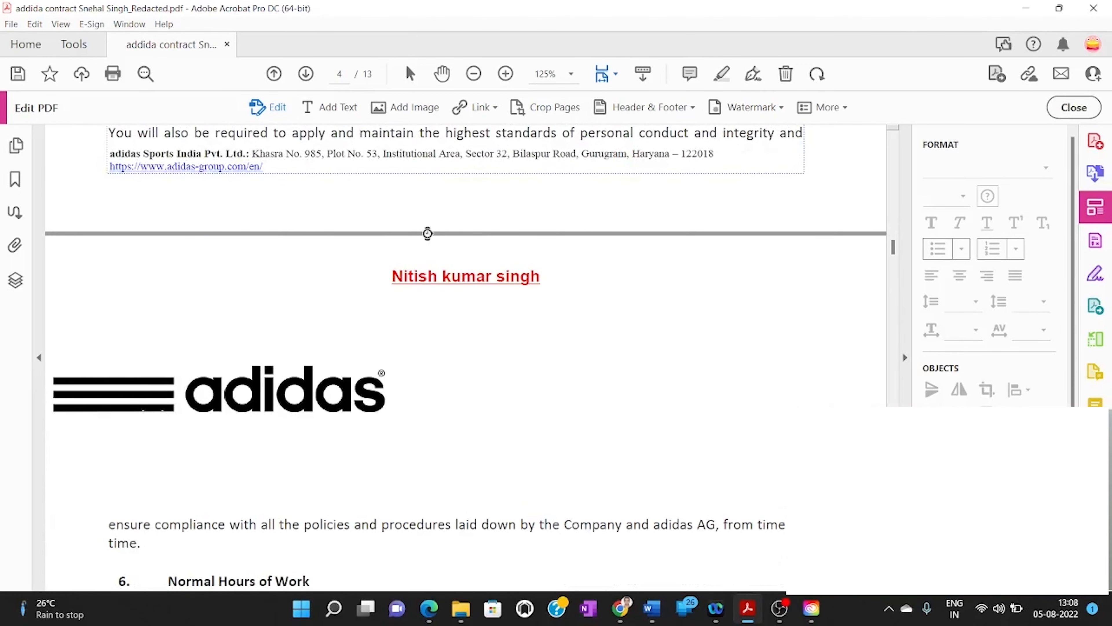